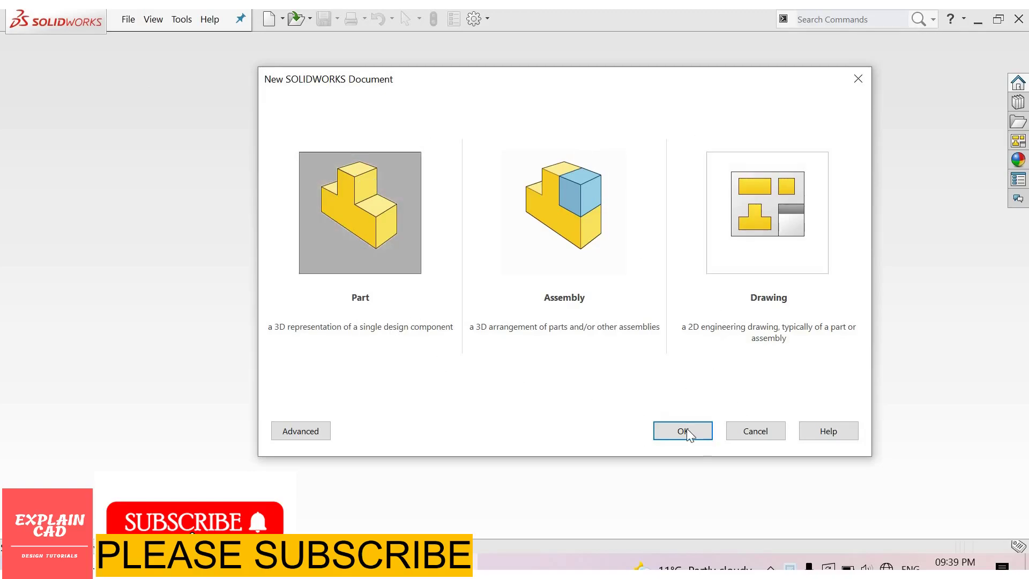
Create a new assembly document and place Part1.SLDPRT from the Desktop as its first component.
left_click(587, 237)
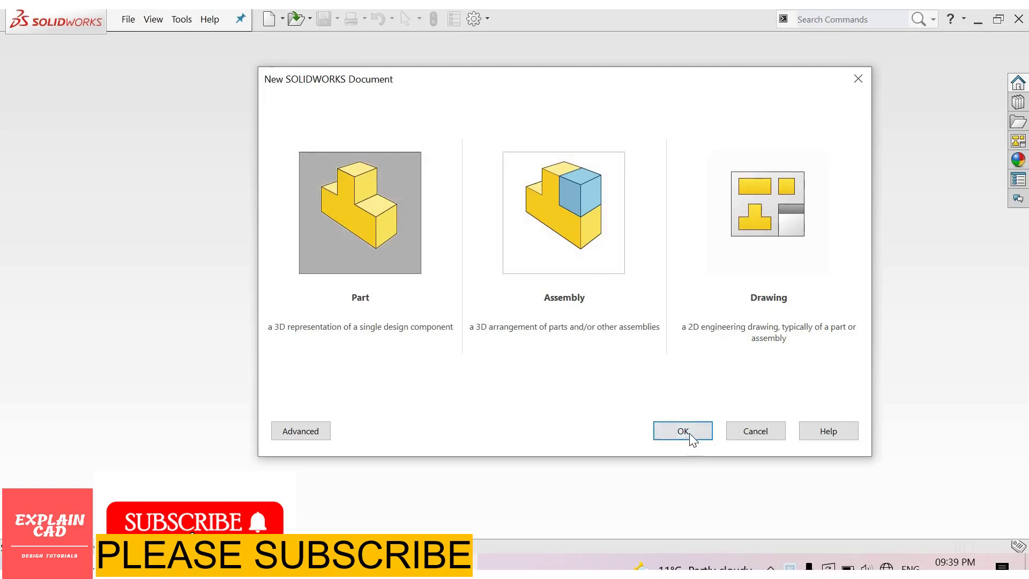
left_click(686, 431)
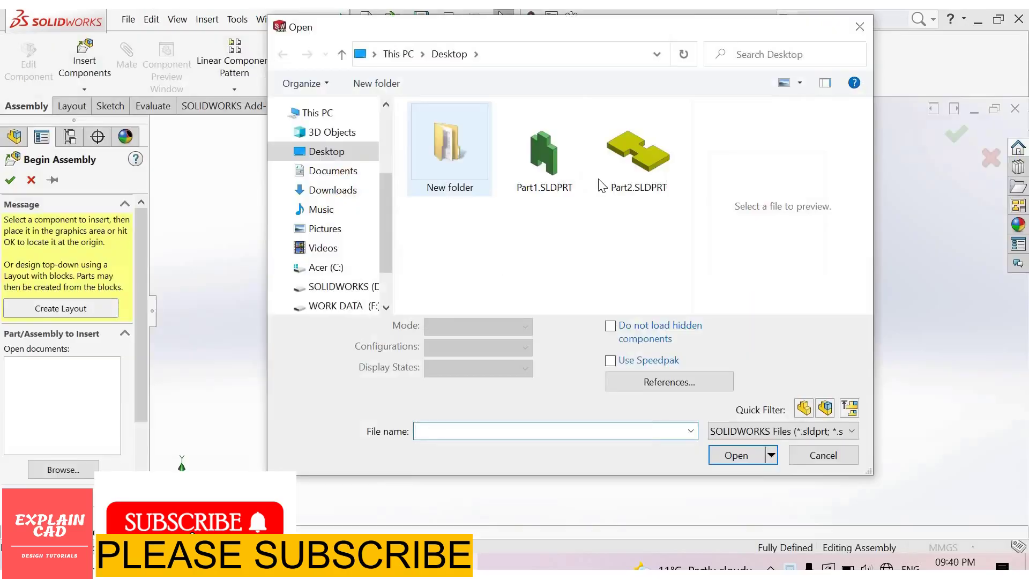
left_click(545, 170)
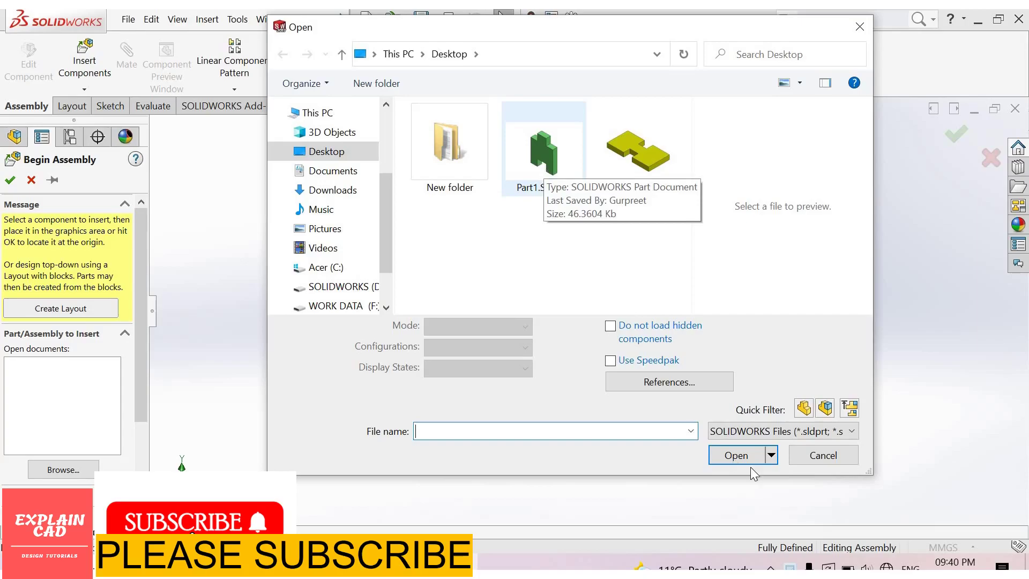
left_click(745, 429)
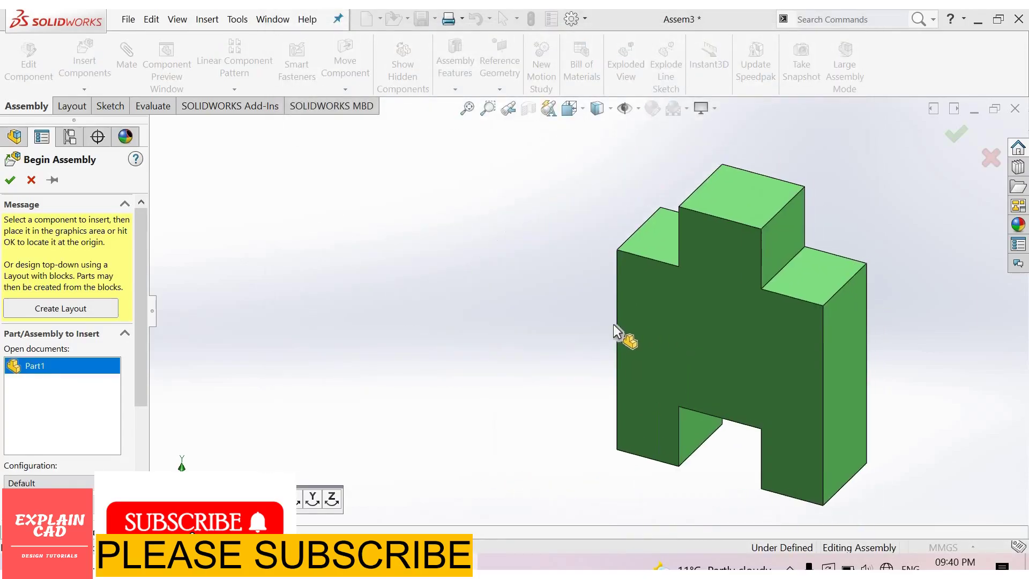
left_click(613, 324)
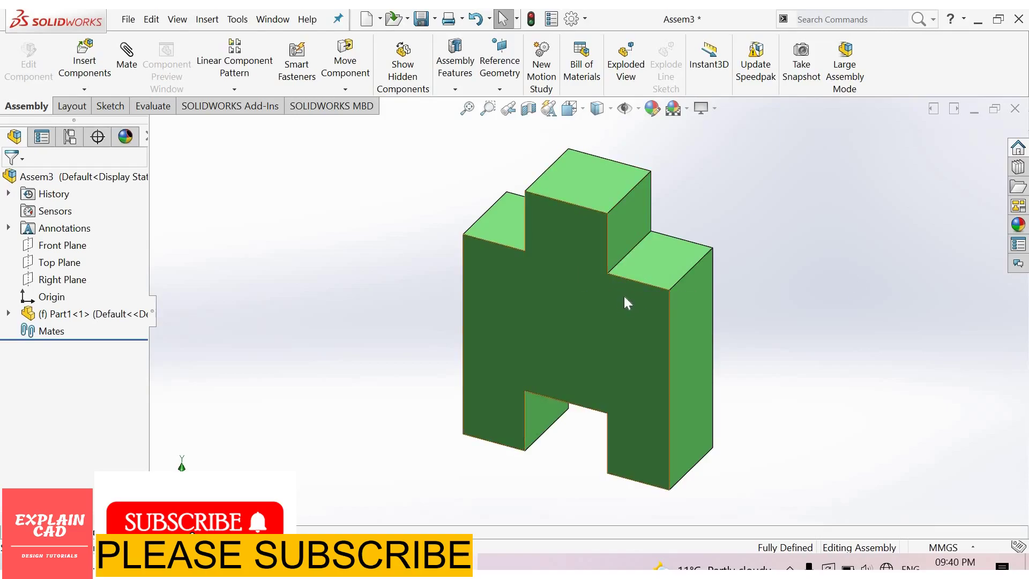
Set the fixed Part1 component to float.
left_click(624, 296)
right_click(655, 271)
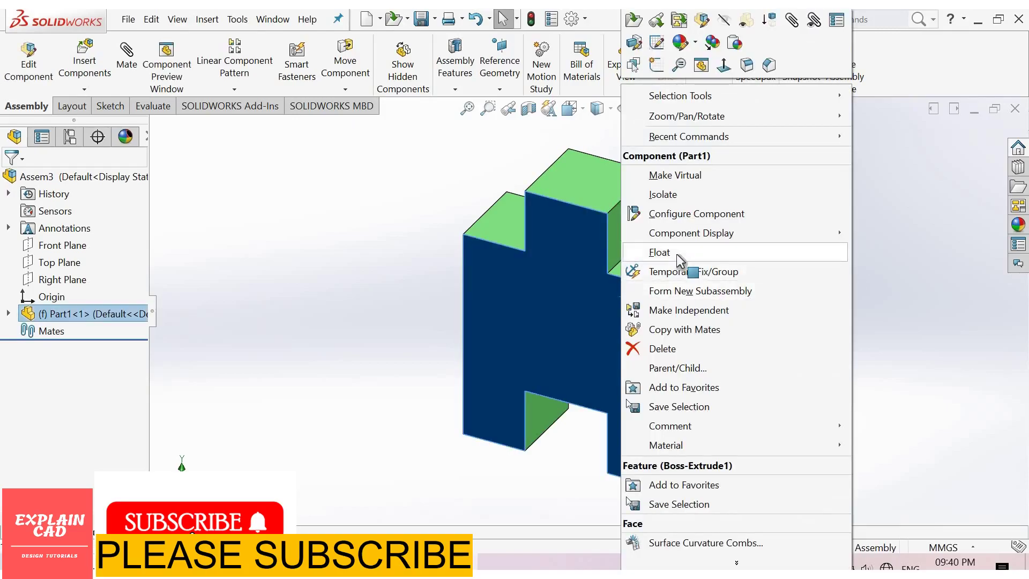
left_click(754, 252)
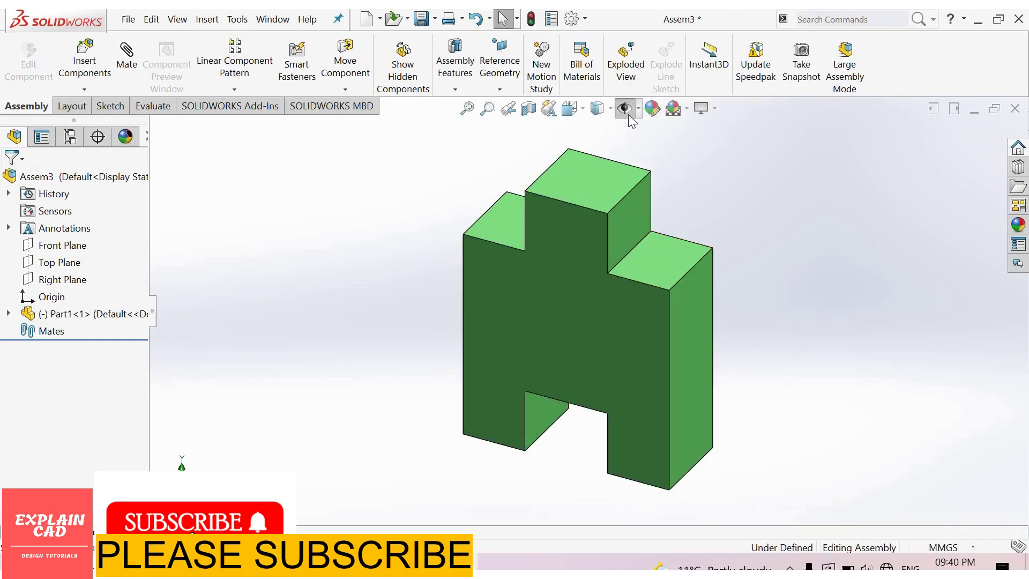
Show the origins and mate Part1's origin coincident with the assembly origin with aligned axes.
left_click(626, 197)
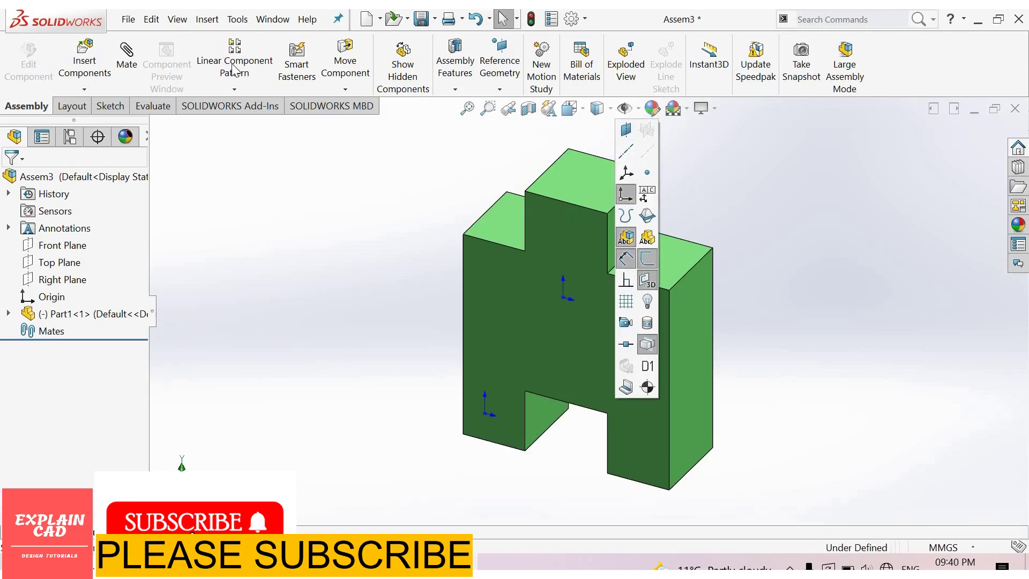
left_click(127, 59)
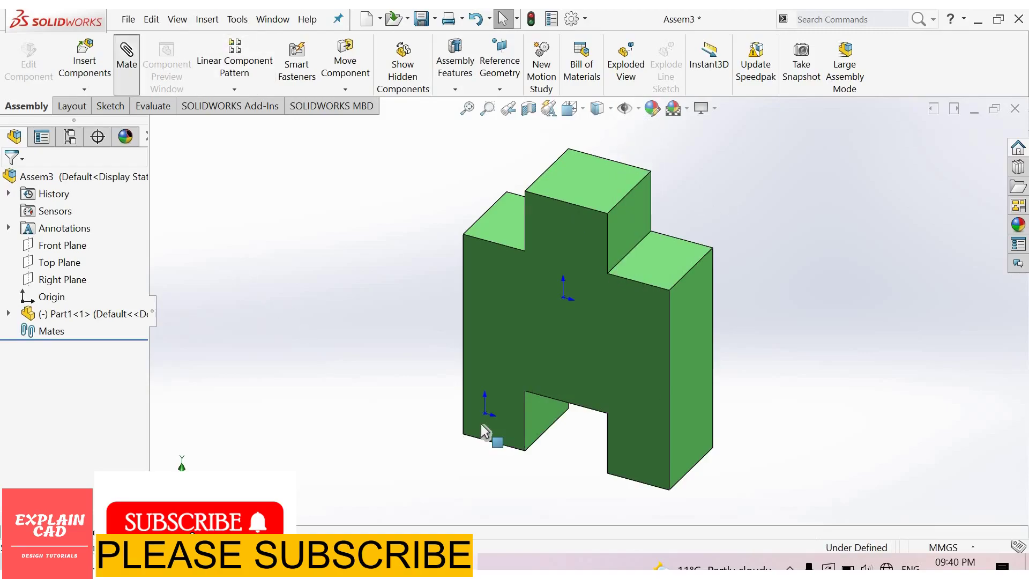
left_click(563, 298)
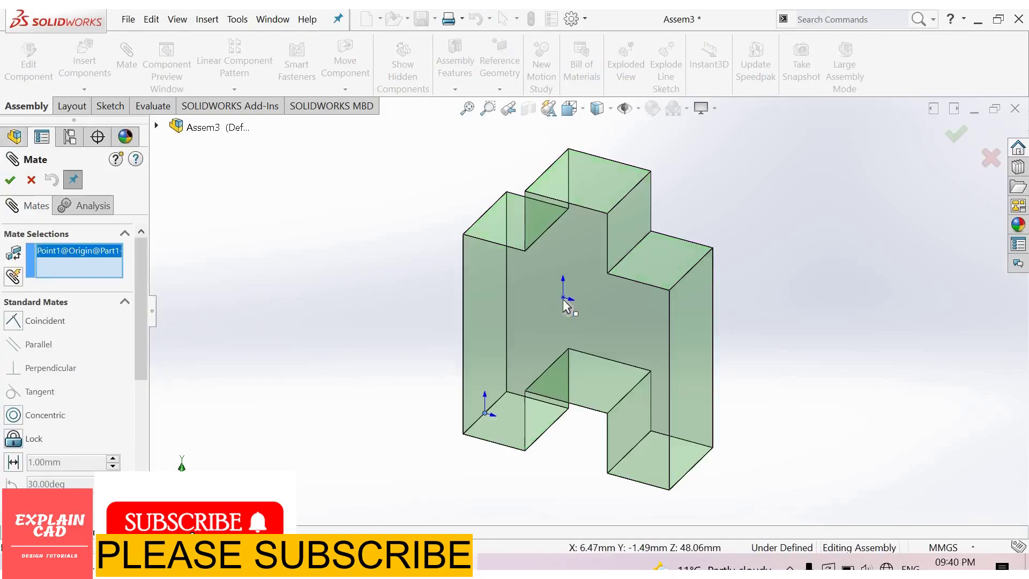
left_click(485, 414)
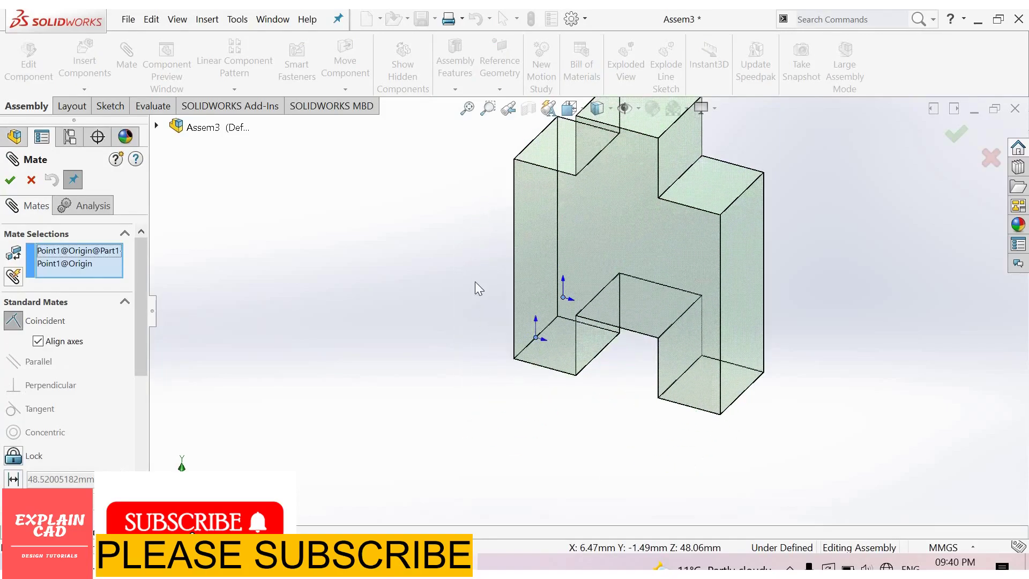
left_click(661, 267)
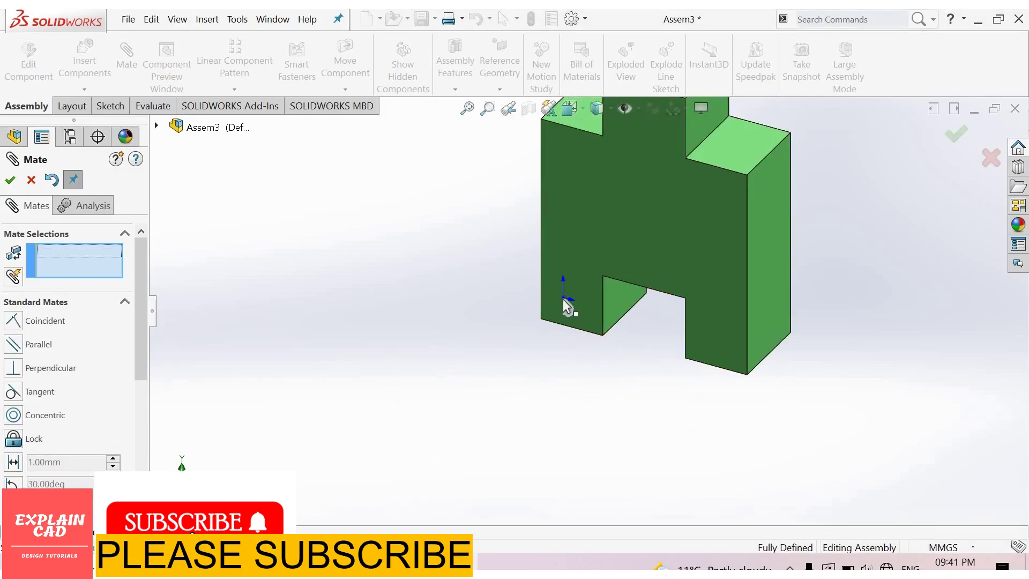
left_click(10, 181)
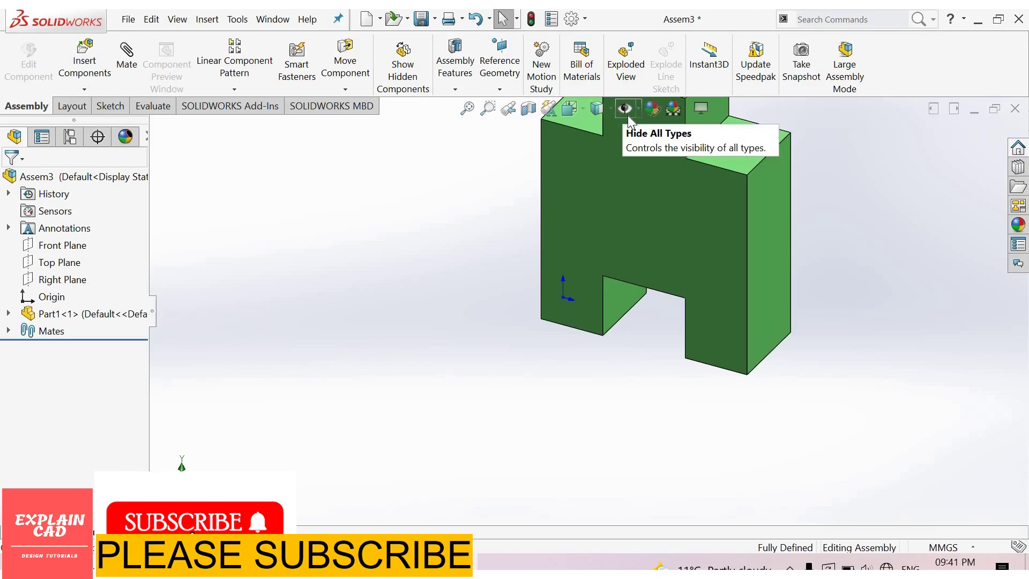
Hide all item types so the origin markers are no longer displayed.
left_click(628, 116)
scroll(745, 205, "up", 3)
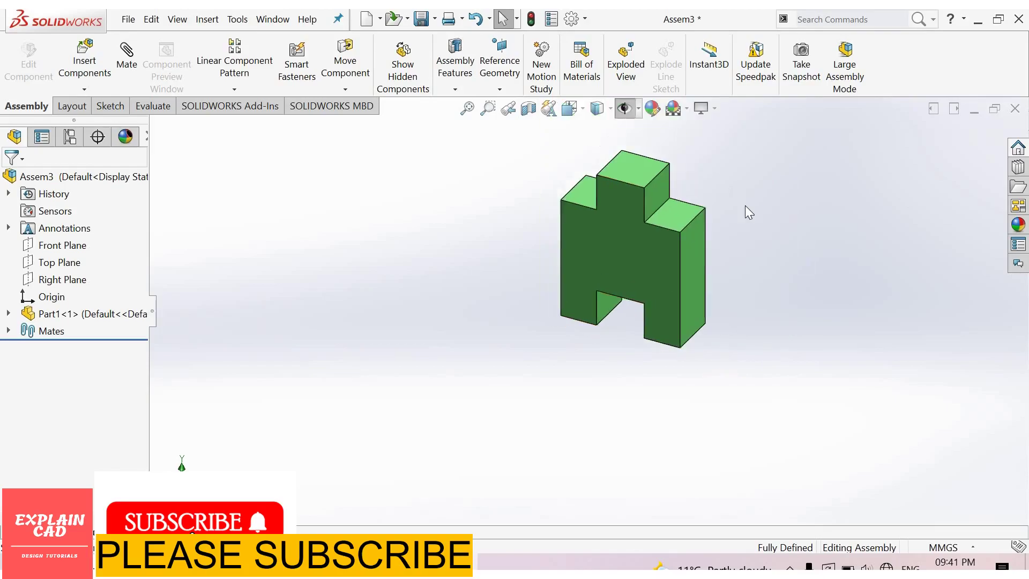
key("f")
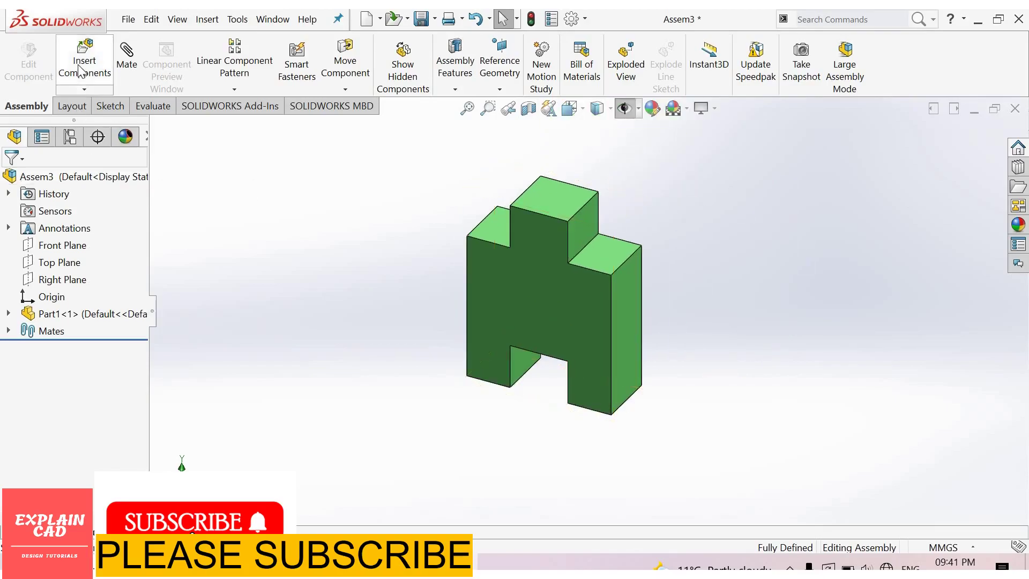
scroll(526, 288, "up", 1)
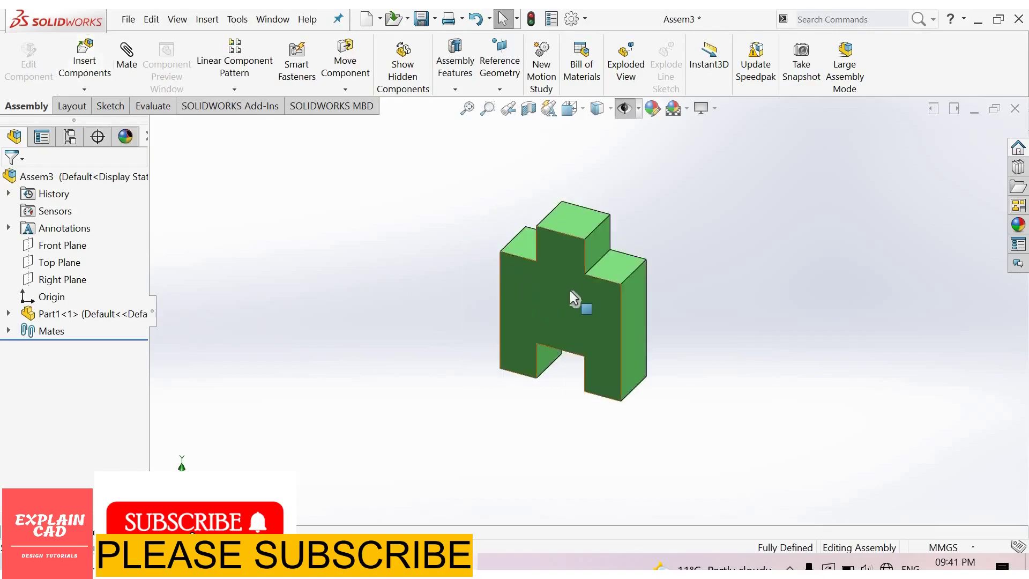
scroll(573, 385, "down", 2)
scroll(587, 337, "up", 2)
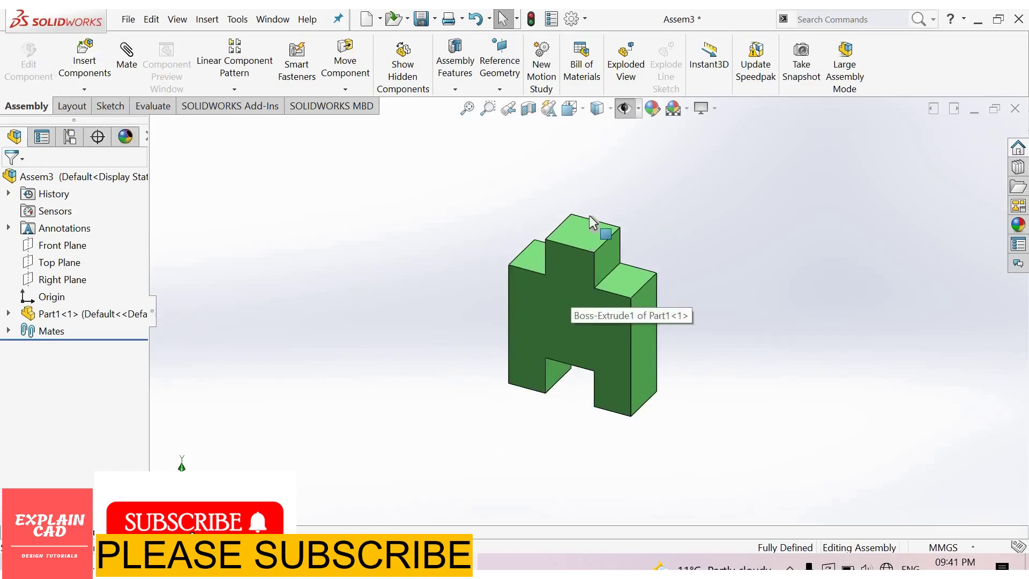
scroll(589, 215, "down", 3)
scroll(637, 336, "up", 3)
scroll(638, 330, "down", 3)
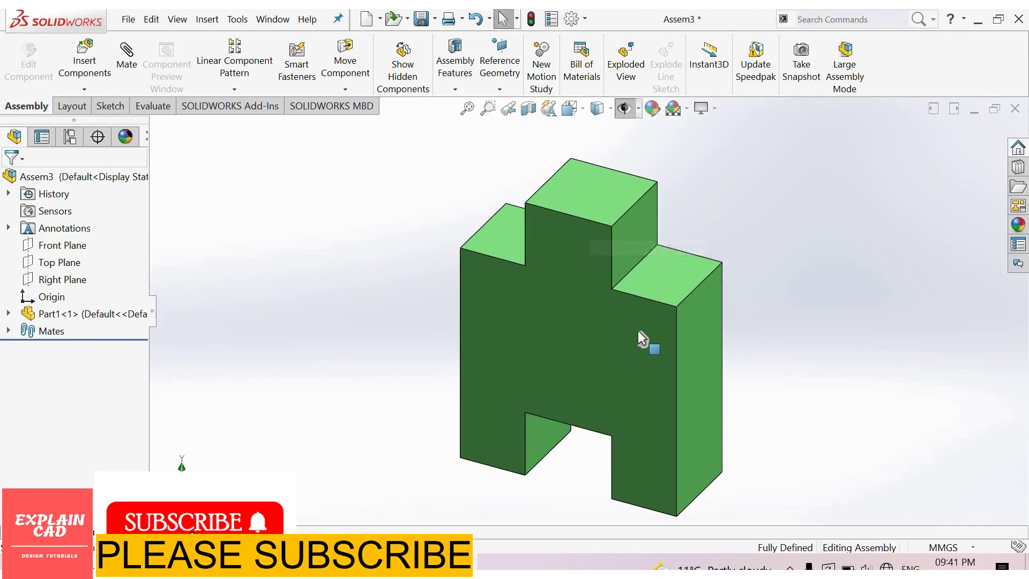
scroll(638, 330, "up", 3)
scroll(638, 330, "down", 4)
scroll(443, 330, "up", 4)
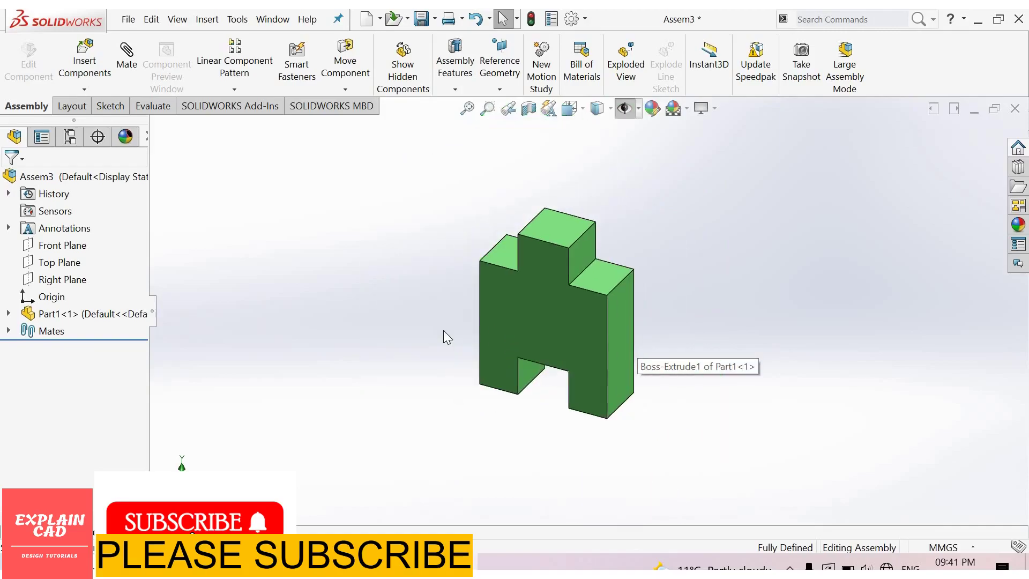
middle_click_drag(444, 337, 665, 461)
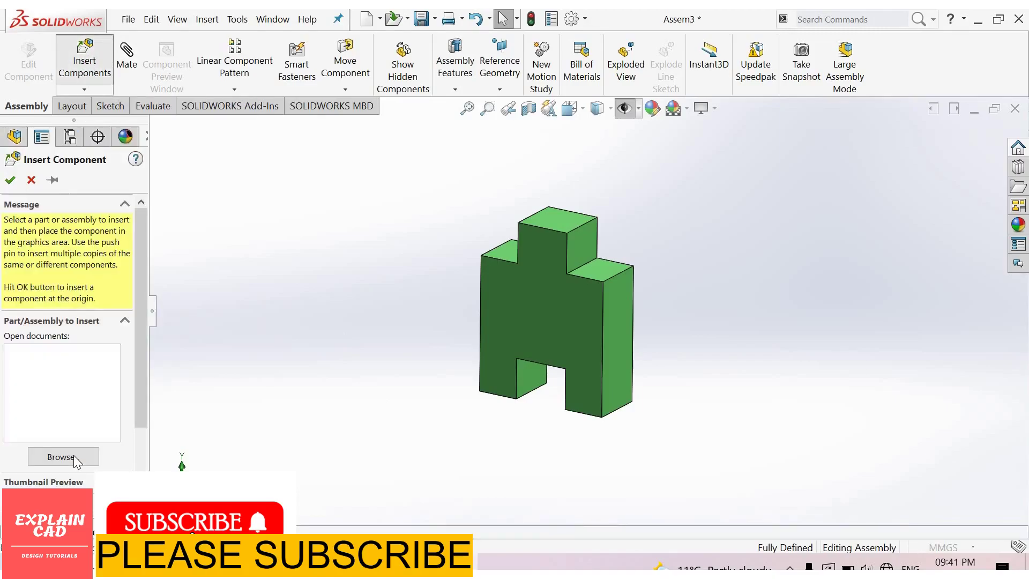
Insert Part2.SLDPRT from the Desktop, rotate it about Y and place it beside the lower end of Part1.
left_click(73, 455)
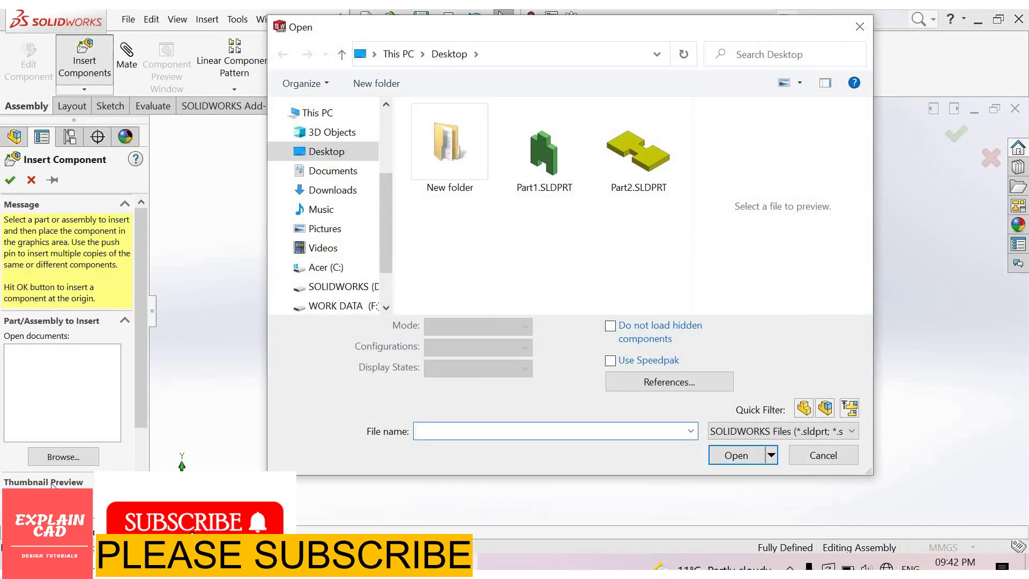
double_click(644, 172)
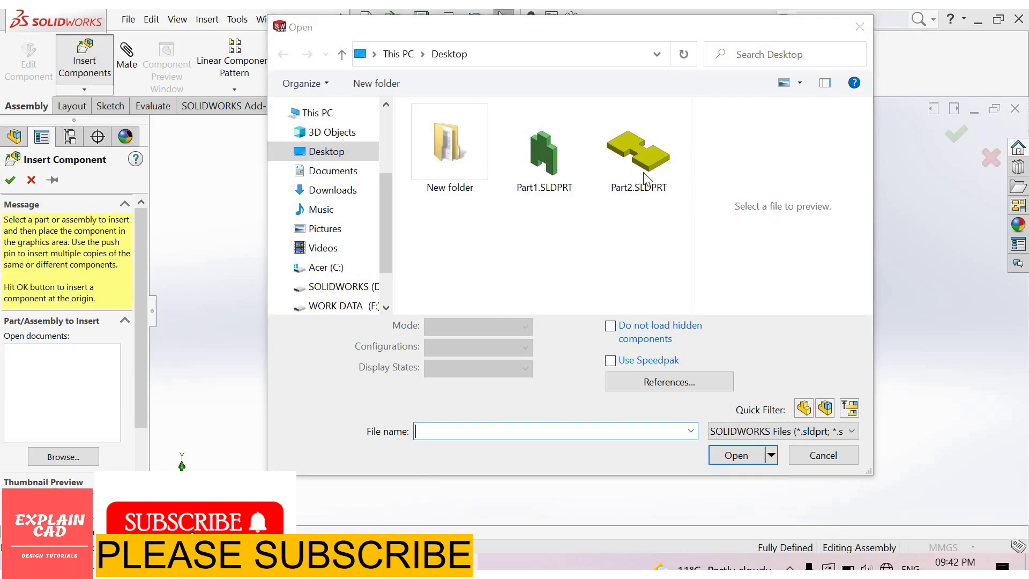
left_click(646, 178)
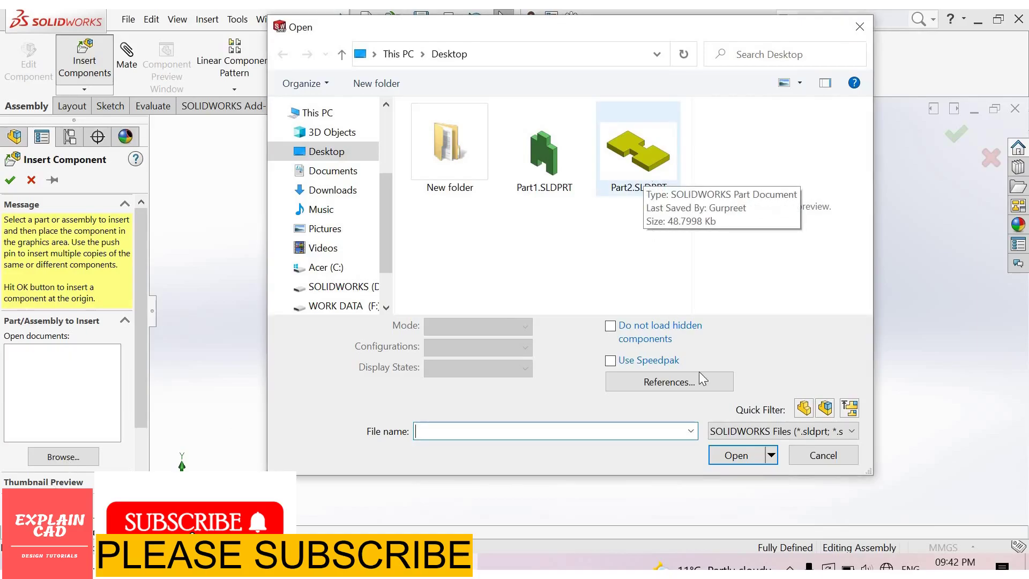
left_click(747, 432)
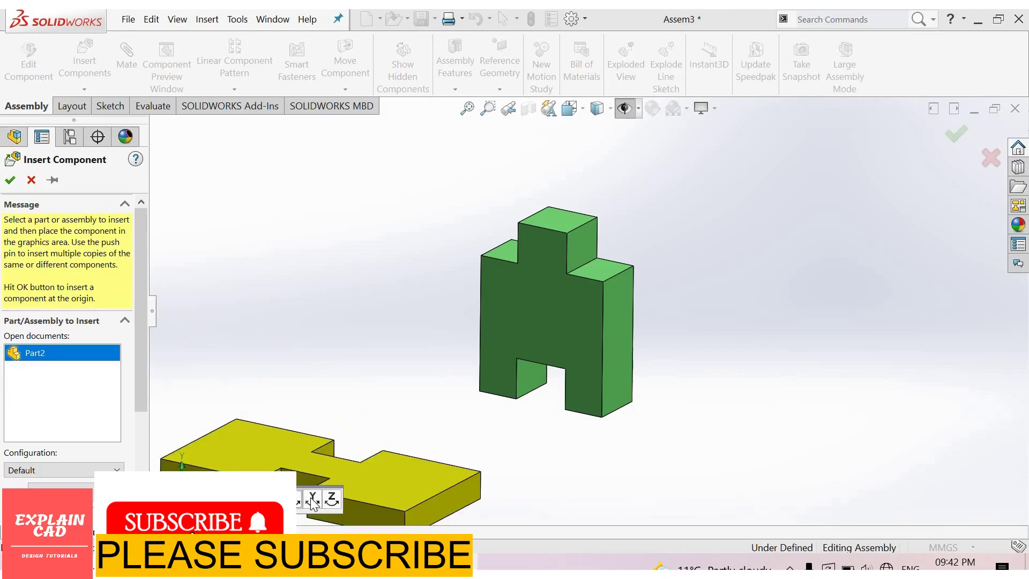
left_click(312, 500)
left_click(331, 499)
left_click(331, 500)
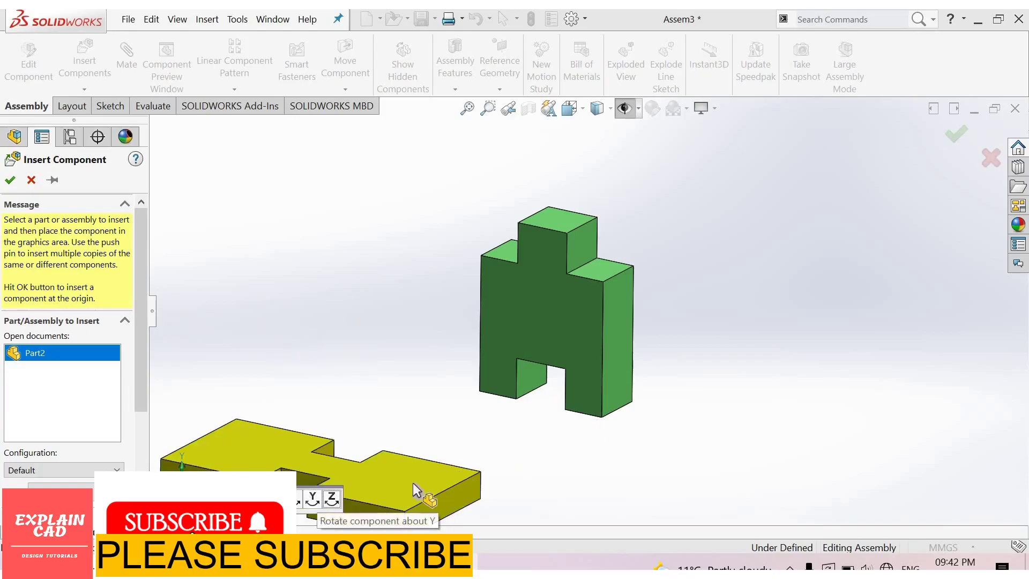
left_click(314, 503)
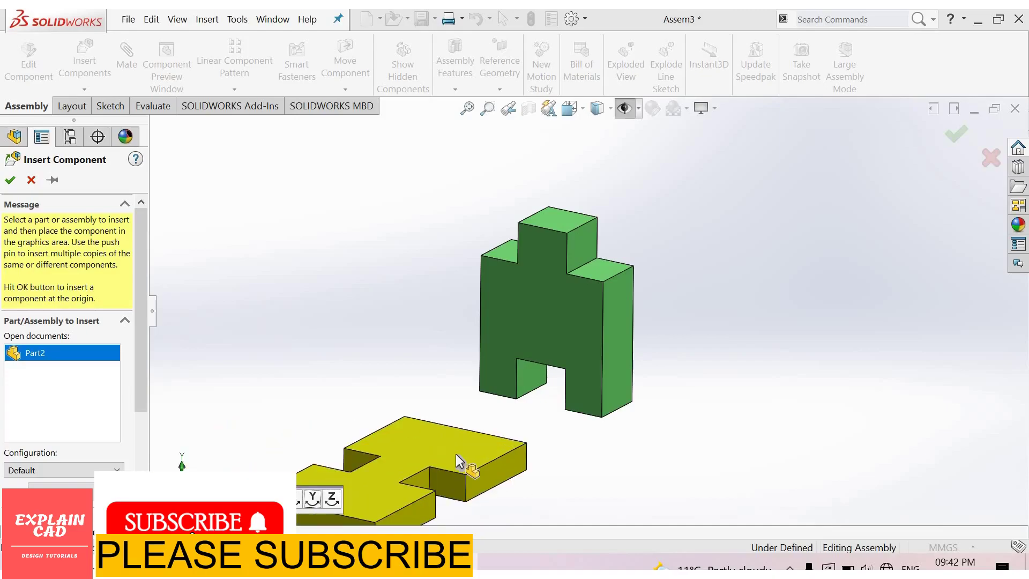
left_click(356, 407)
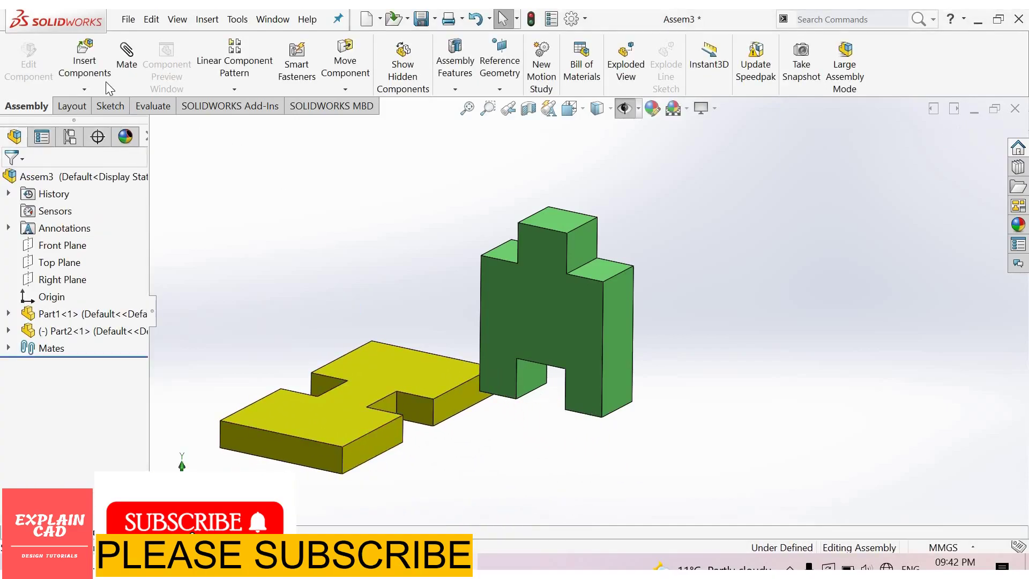
Mate the inner face of Part2's notch coincident with an inner side face of Part1's bottom notch.
left_click(127, 54)
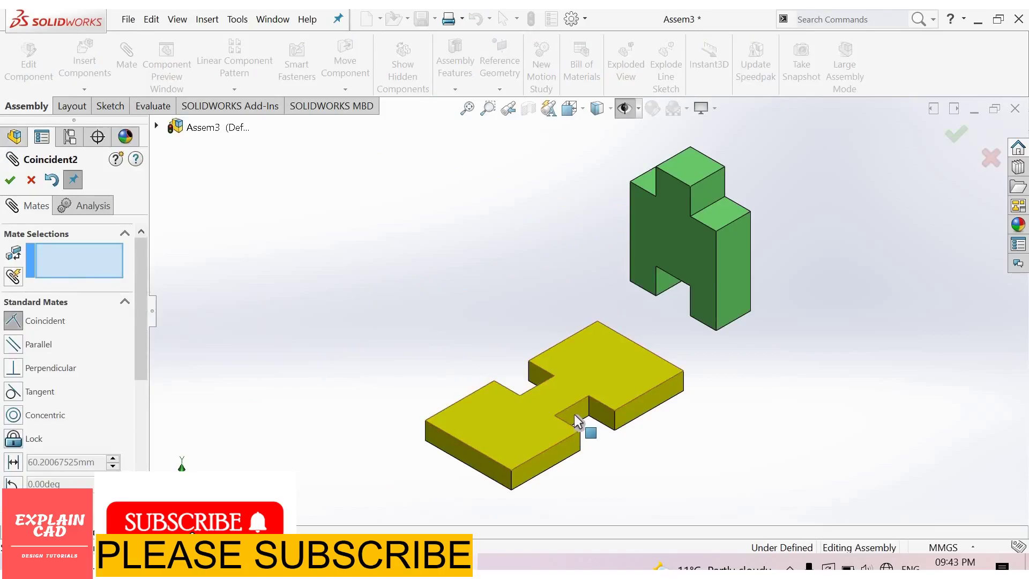
left_click(575, 413)
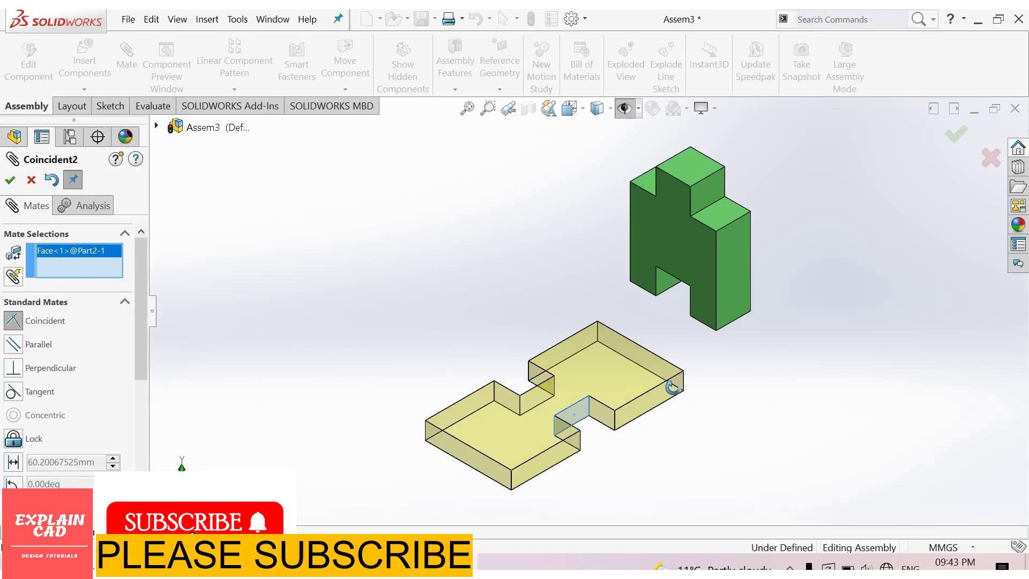
middle_click_drag(504, 364, 552, 321)
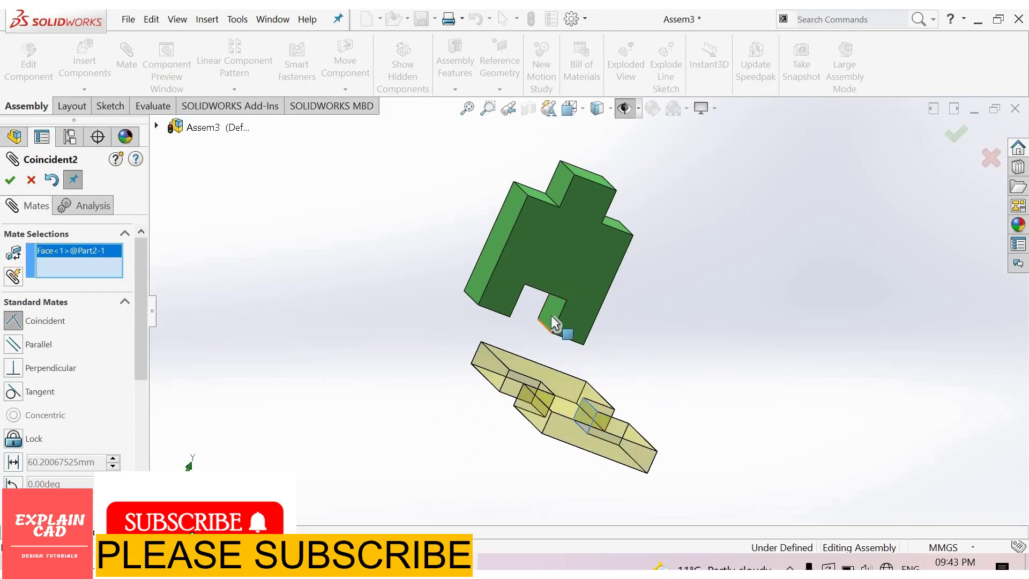
left_click(593, 328)
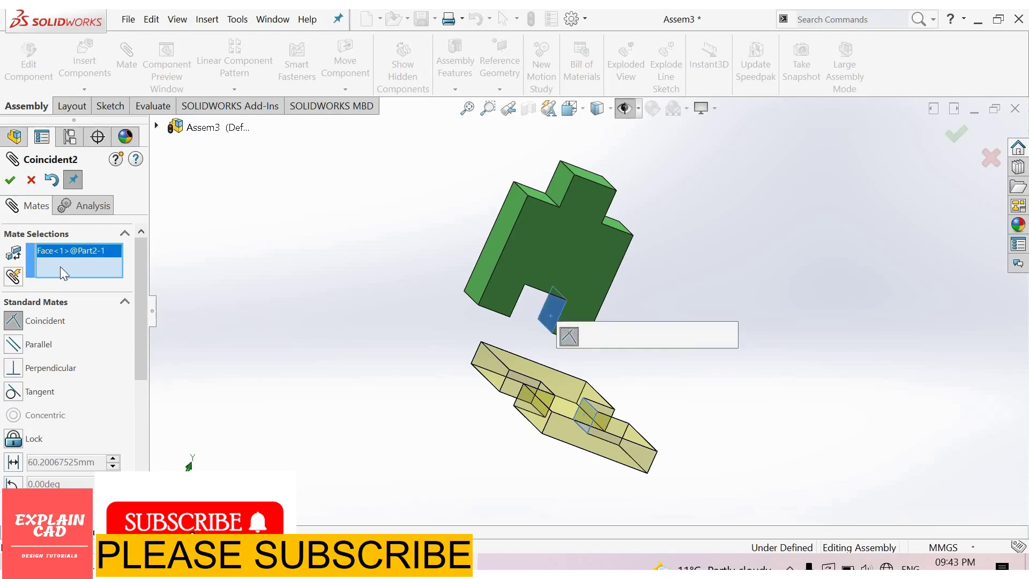
left_click(10, 180)
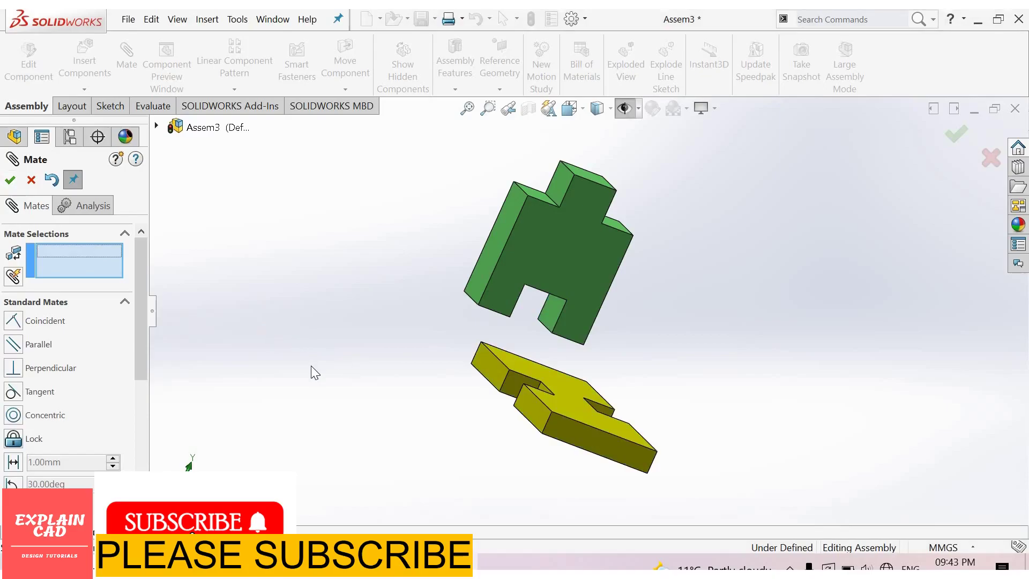
Mate the side face of Part2's notch coincident with the broad front face of Part1.
middle_click_drag(311, 365, 141, 322)
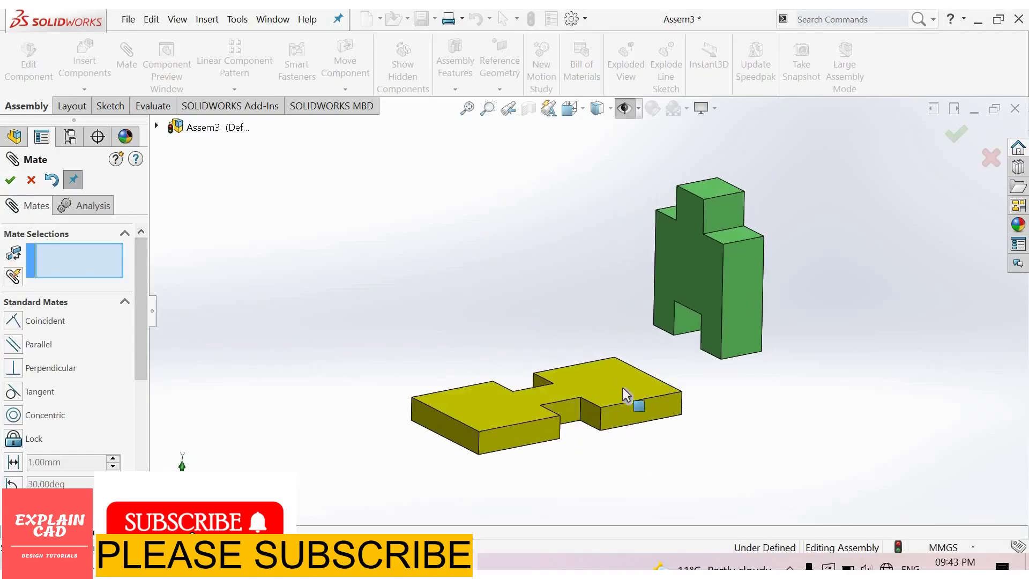
scroll(623, 388, "down", 3)
middle_click_drag(444, 453, 539, 421)
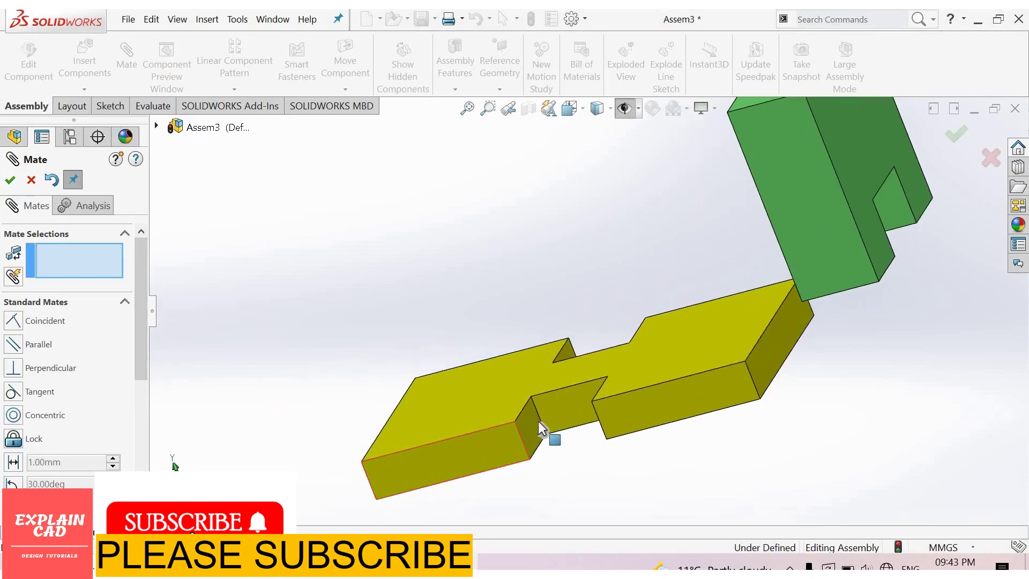
left_click(611, 394)
middle_click_drag(614, 391, 794, 246)
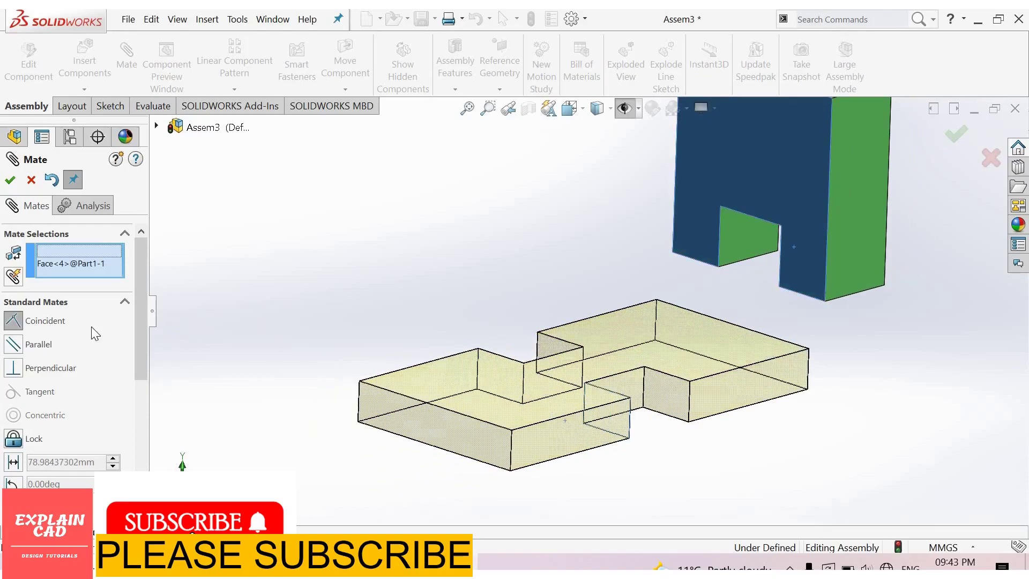
left_click(11, 183)
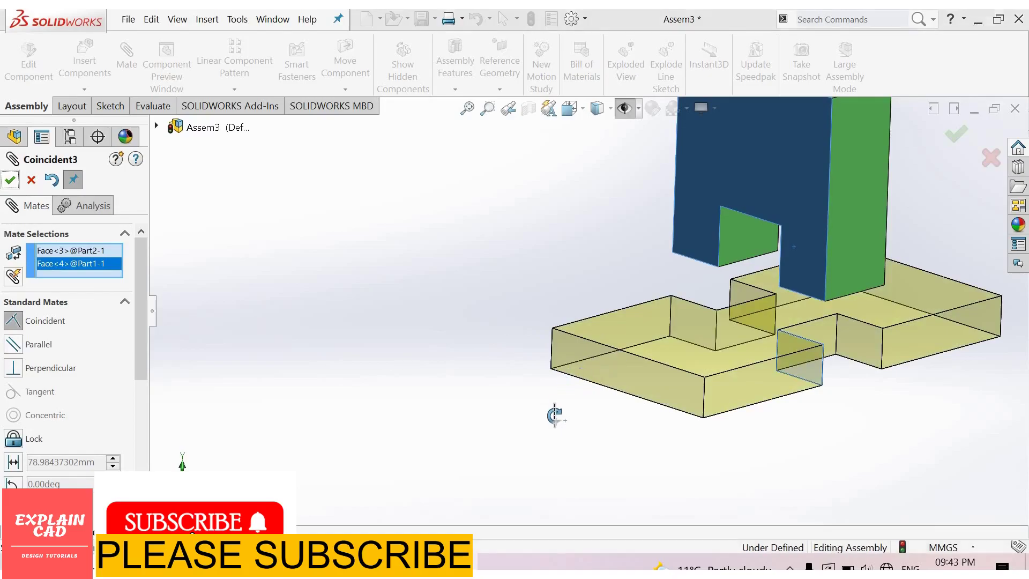
Mate the large underside face of Part2 coincident with the bottom end face of one of Part1's legs.
middle_click_drag(554, 413, 685, 324)
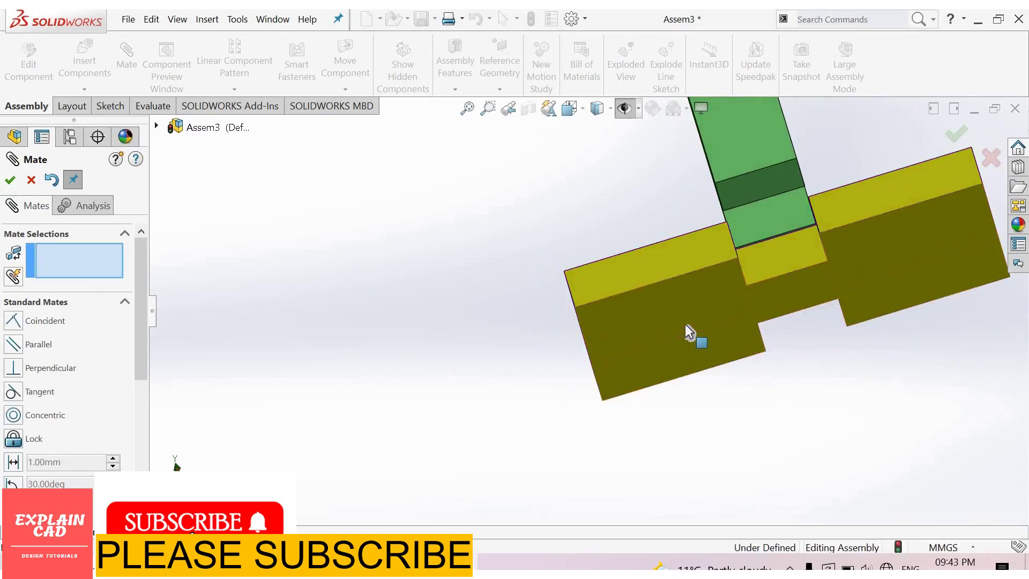
left_click(697, 305)
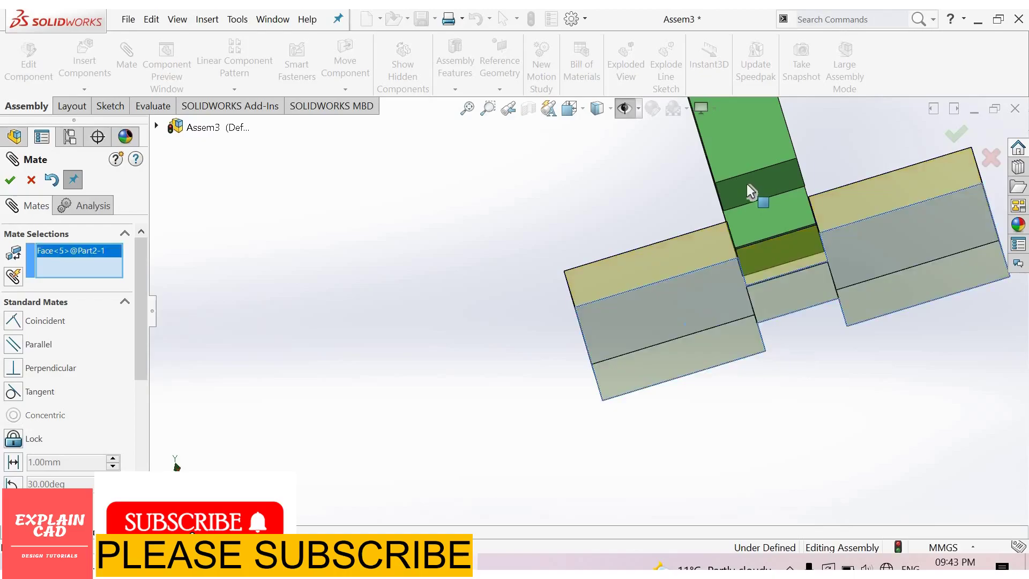
left_click(747, 183)
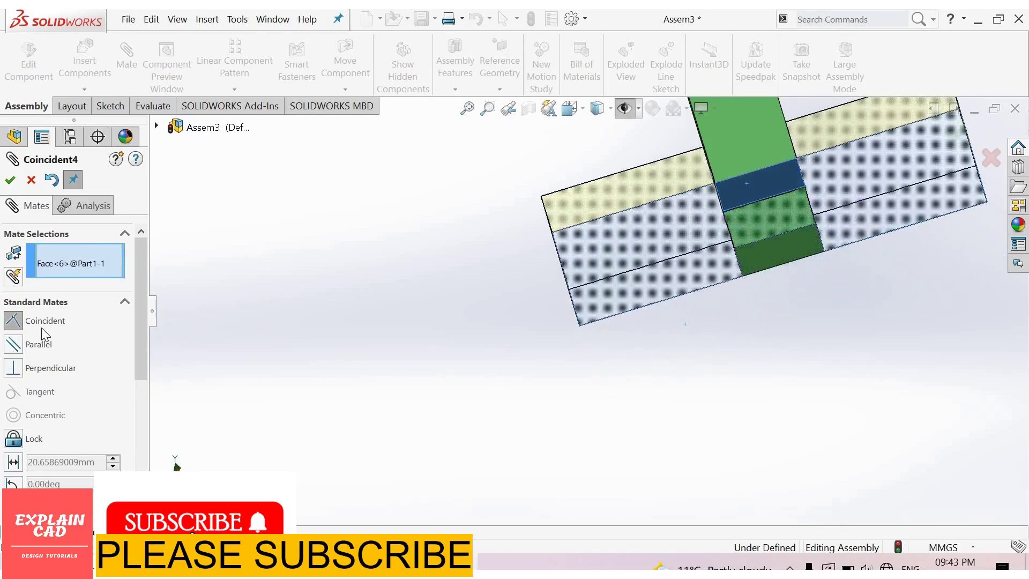
middle_click_drag(420, 251, 495, 255)
left_click(10, 180)
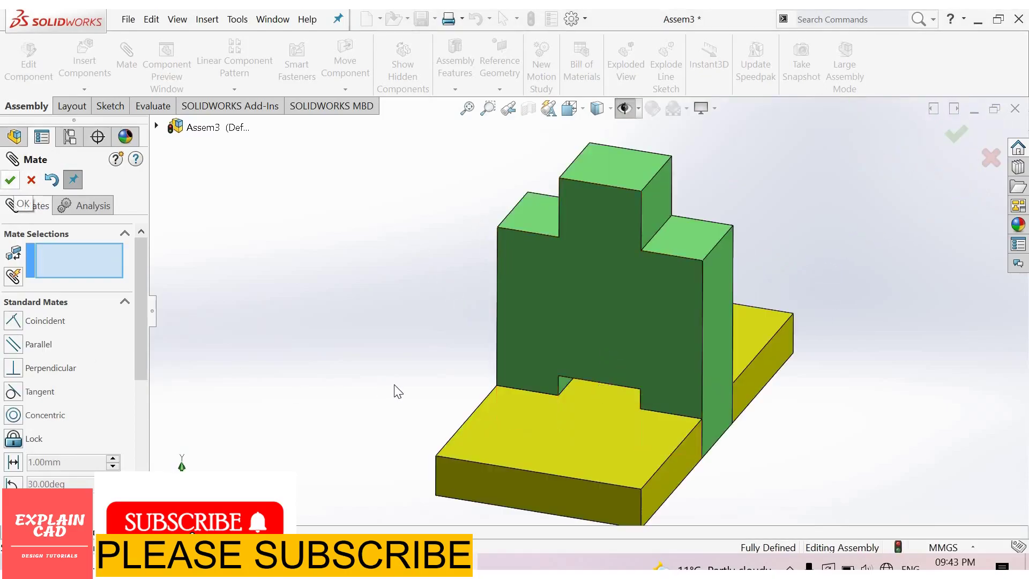
Finish mating, then duplicate Part1 and place the upright copy on one side of the interlocked pair.
scroll(472, 361, "up", 5)
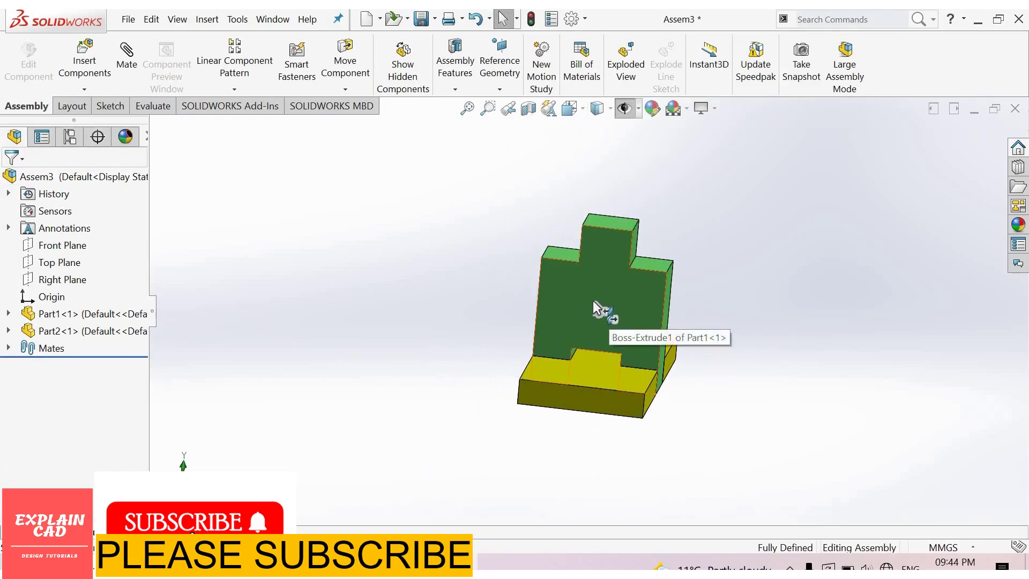
left_click_drag(584, 300, 397, 314)
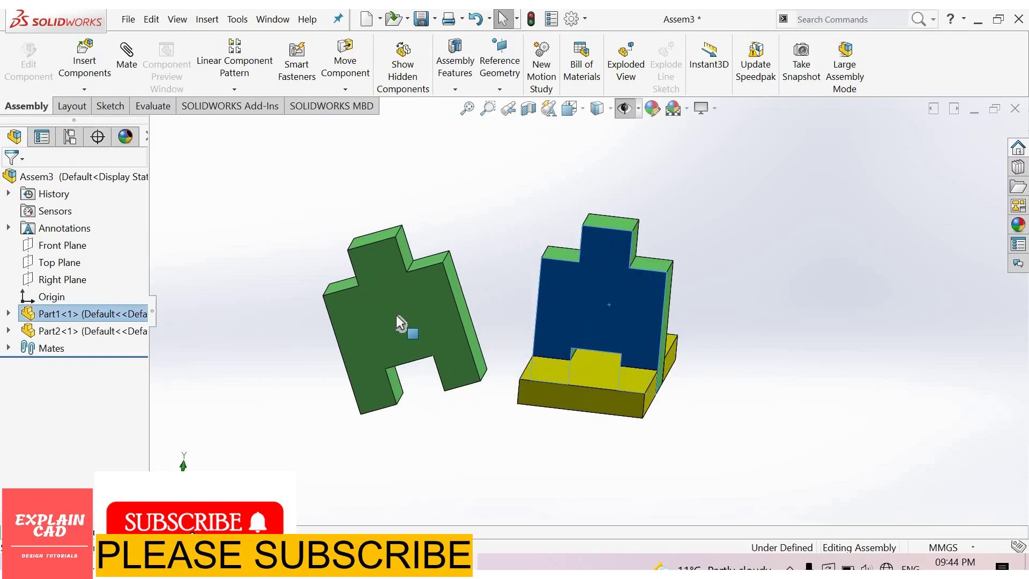
key("ctrl+z")
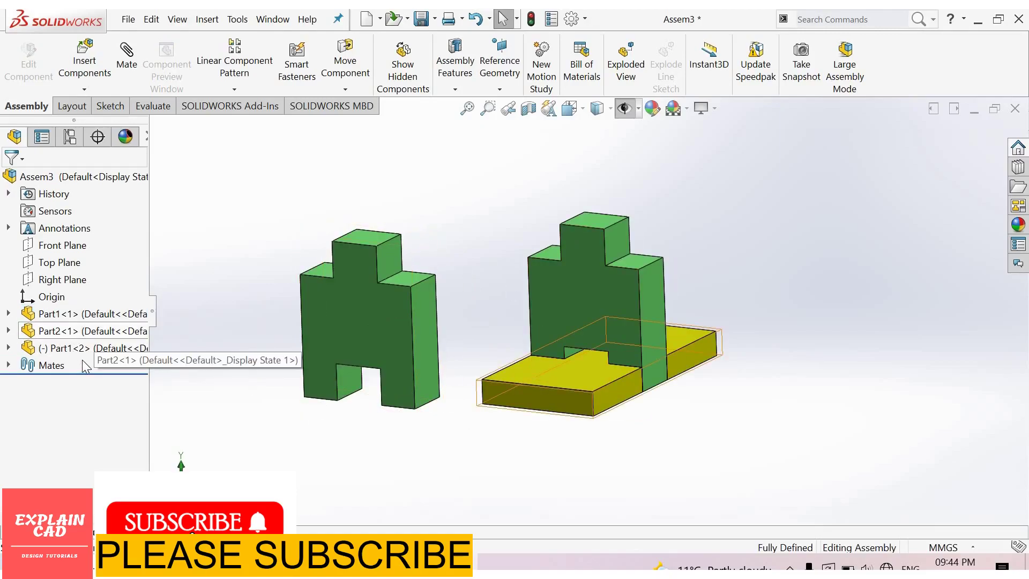
left_click(552, 298)
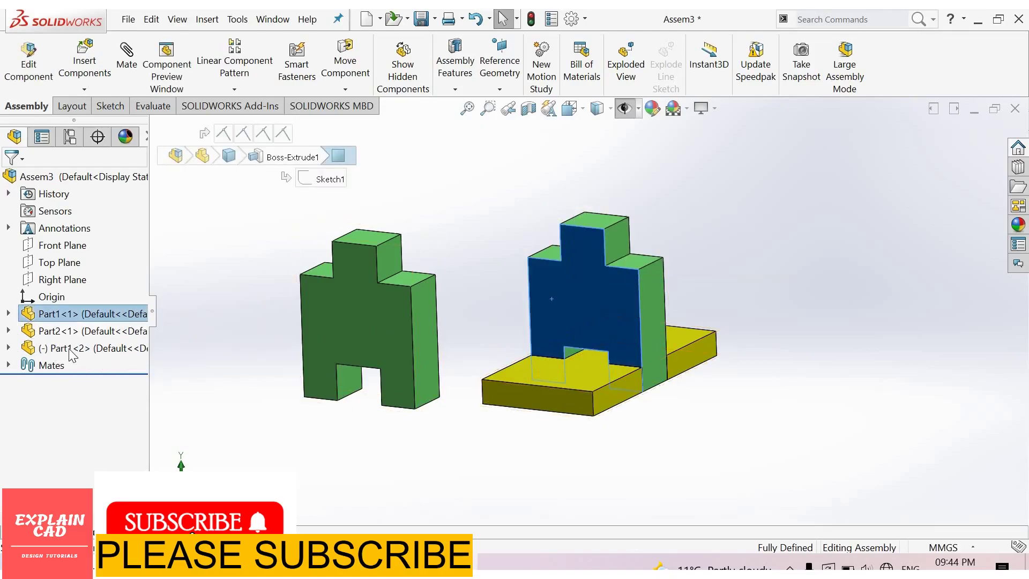
left_click(370, 327)
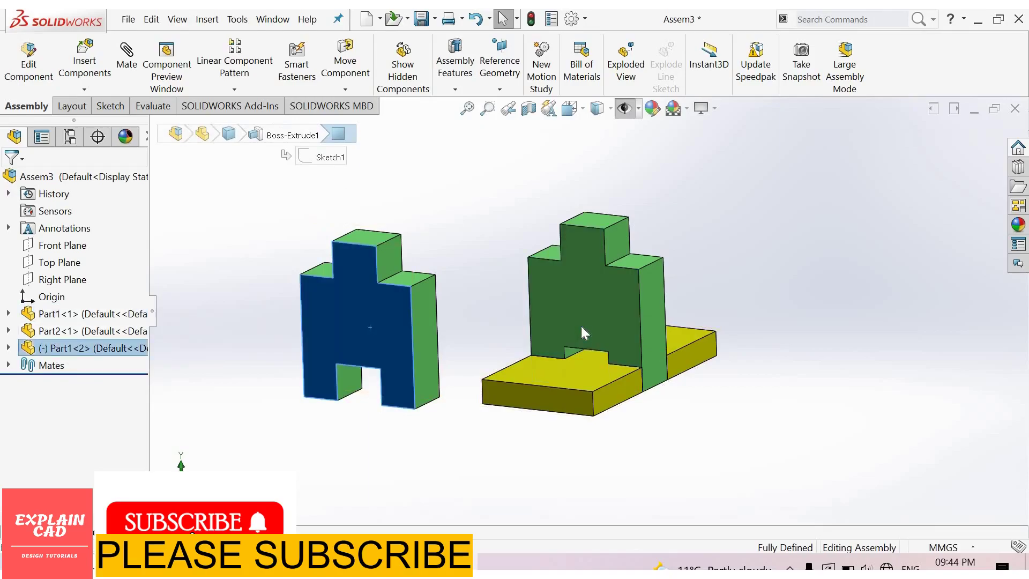
left_click(581, 327)
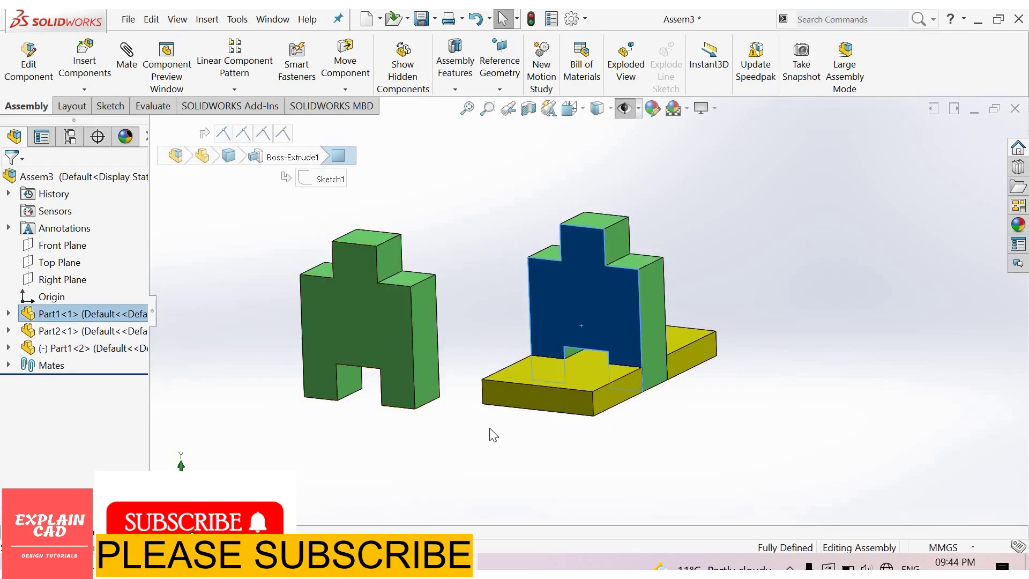
Duplicate Part2 and place the flat copy on the opposite side of the interlocked pair from the Part1 copy.
left_click(799, 436)
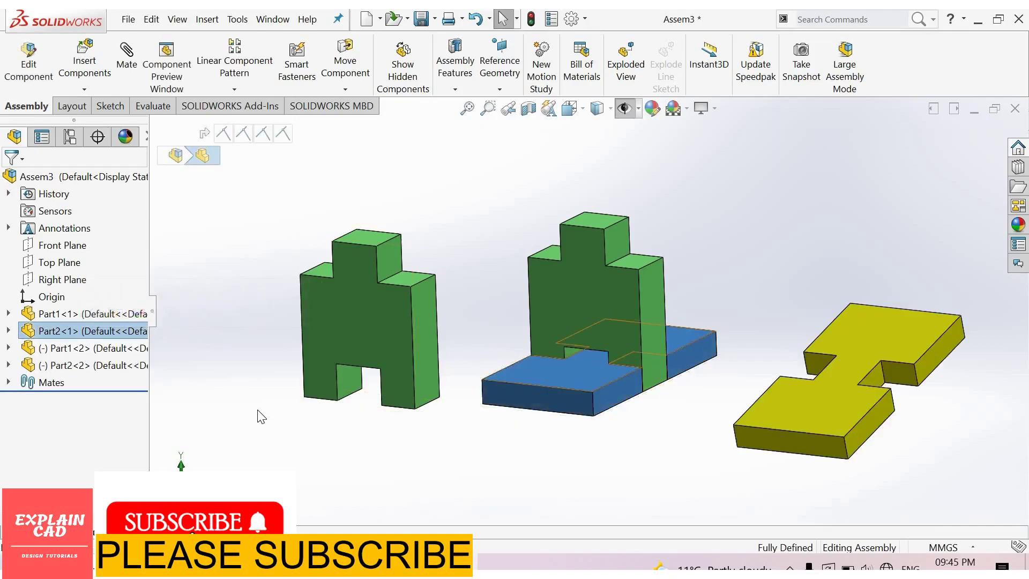
key("Escape")
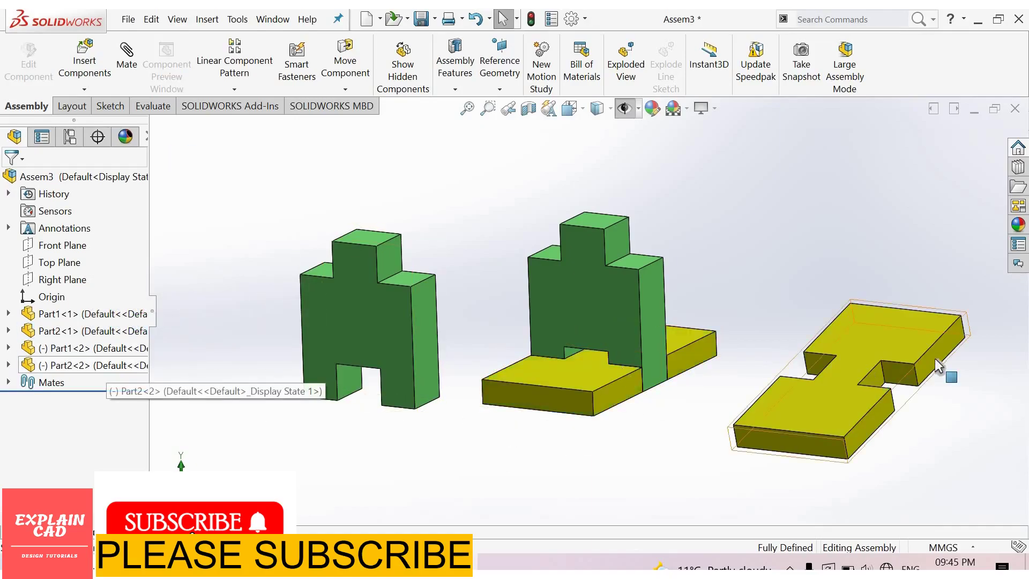
left_click(768, 333)
left_click(499, 181)
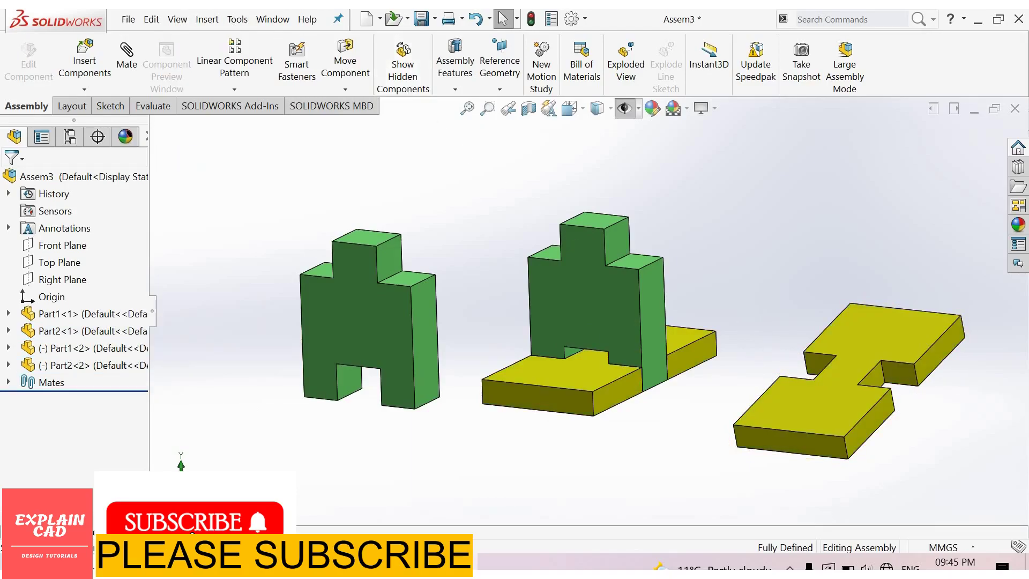
Start a new mate for the copied components.
left_click(127, 56)
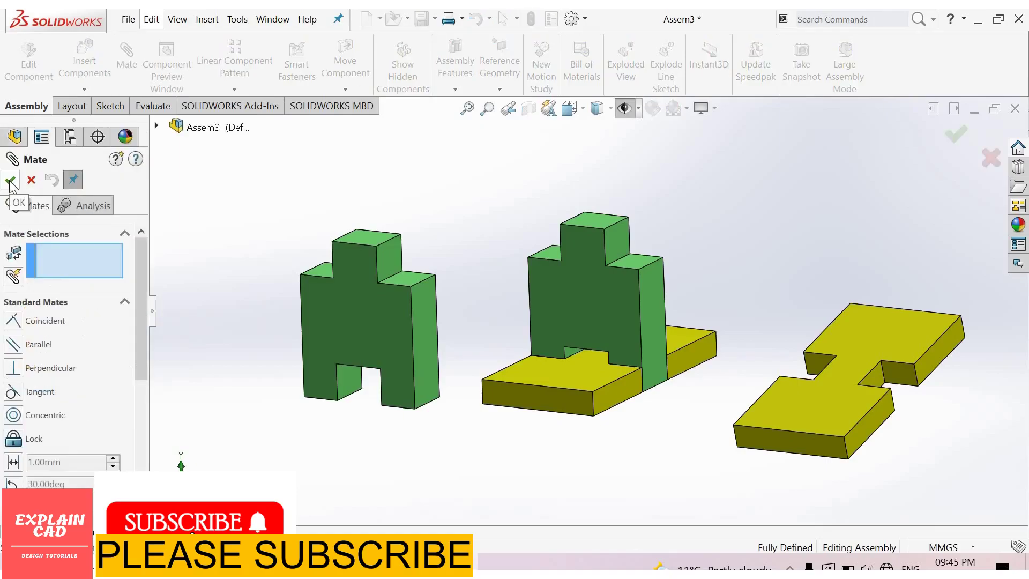